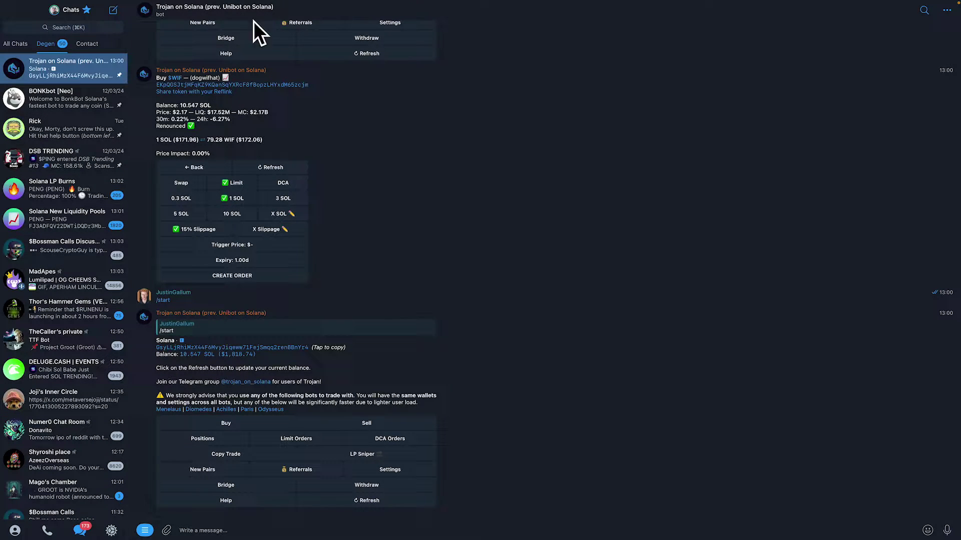
Step: Restart the Trojan on Solana bot with /start so it asks for a token to buy
click(164, 302)
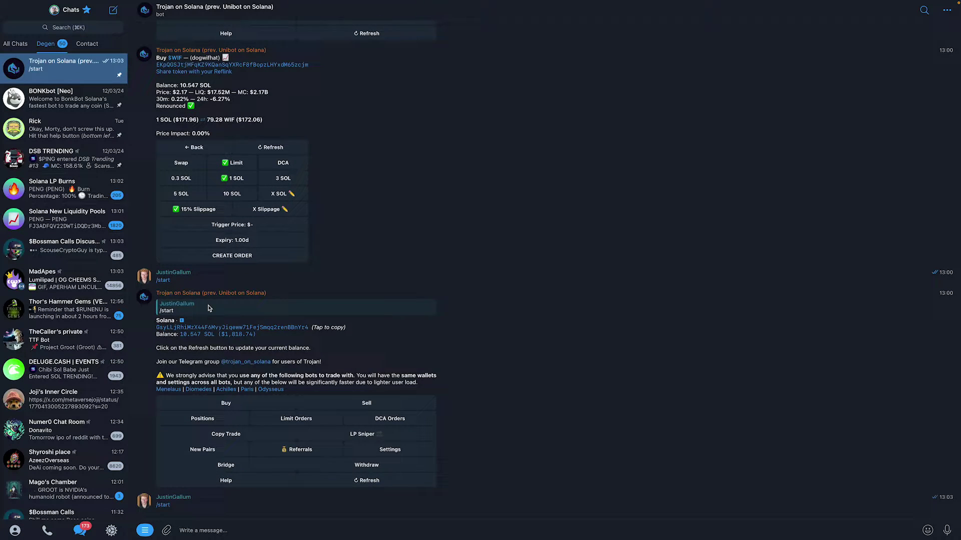
drag(311, 347, 156, 348)
click(229, 531)
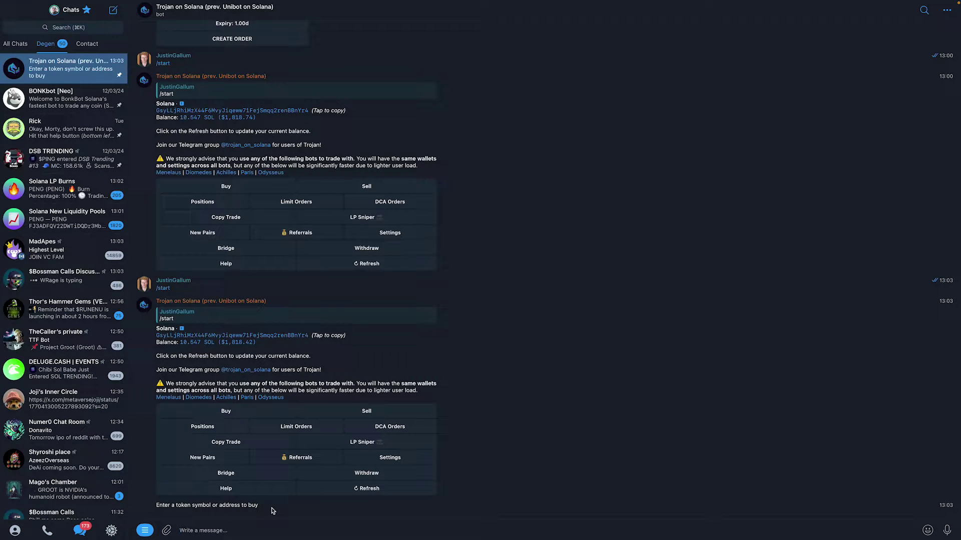
Step: Send the WIF contract address to the bot and leave its Buy $WIF panel in Limit mode
key(super+v)
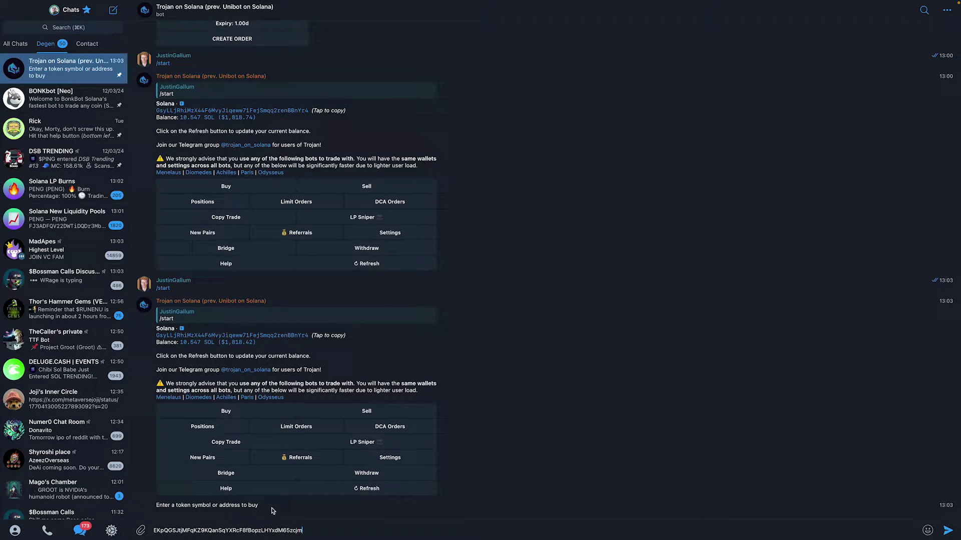
key(Return)
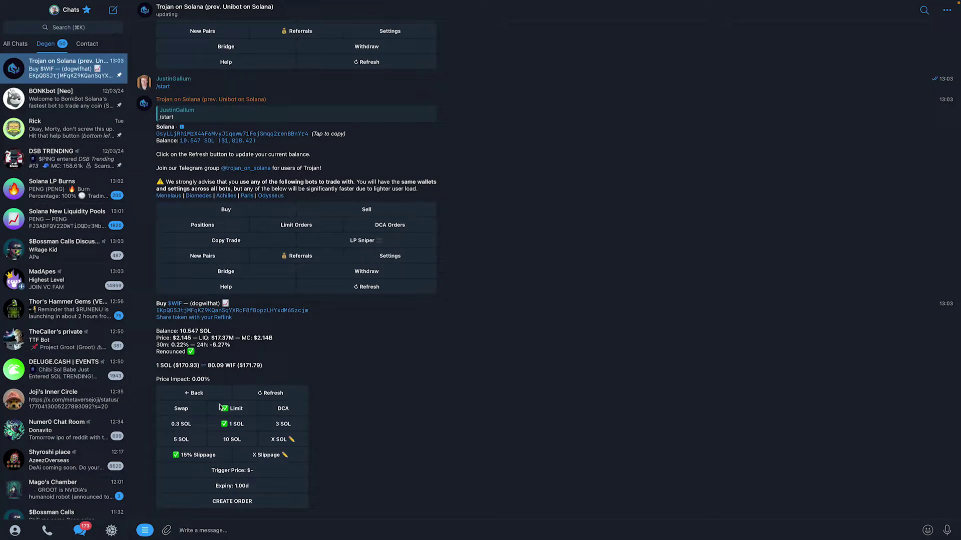
click(251, 412)
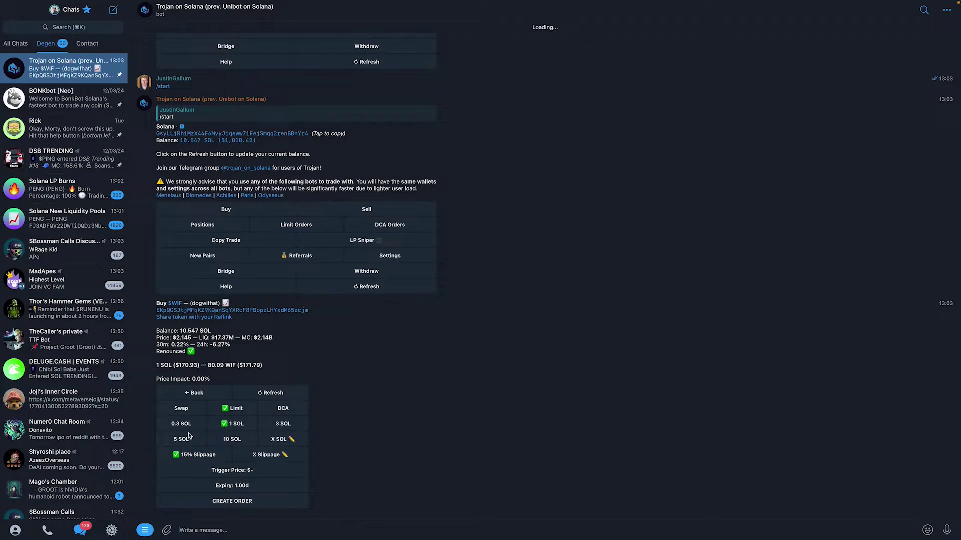
click(234, 444)
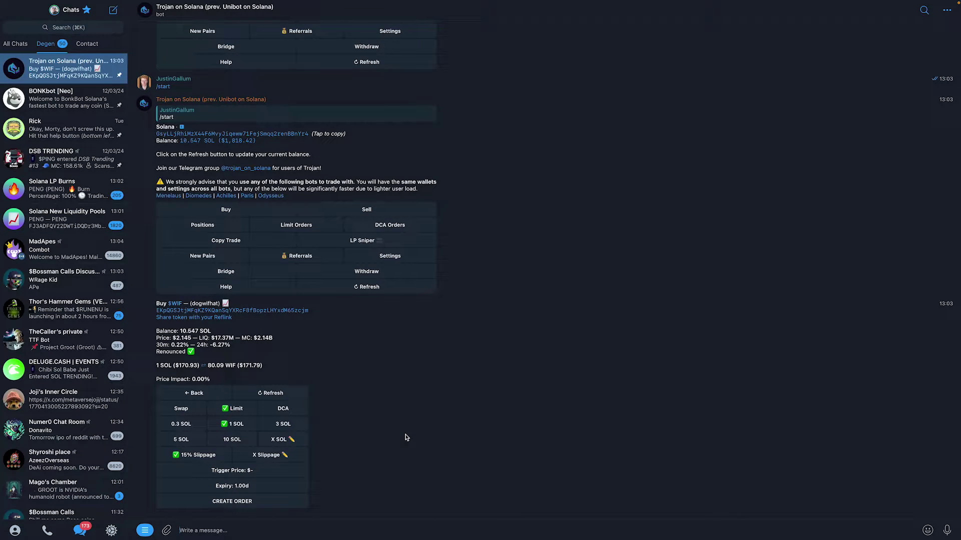
Step: Set a custom buy amount of 0.01 SOL and a custom slippage of 25%
click(274, 440)
text(0.01)
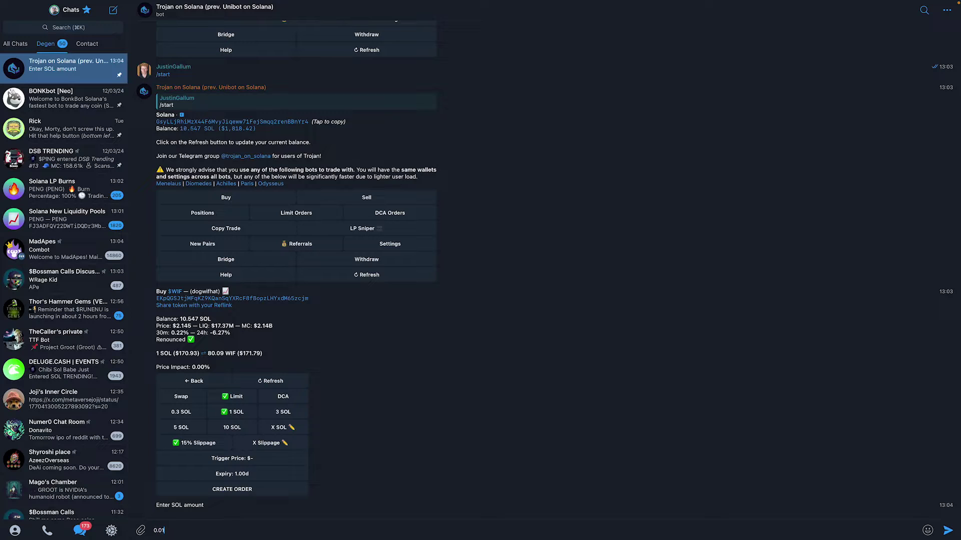
key(Return)
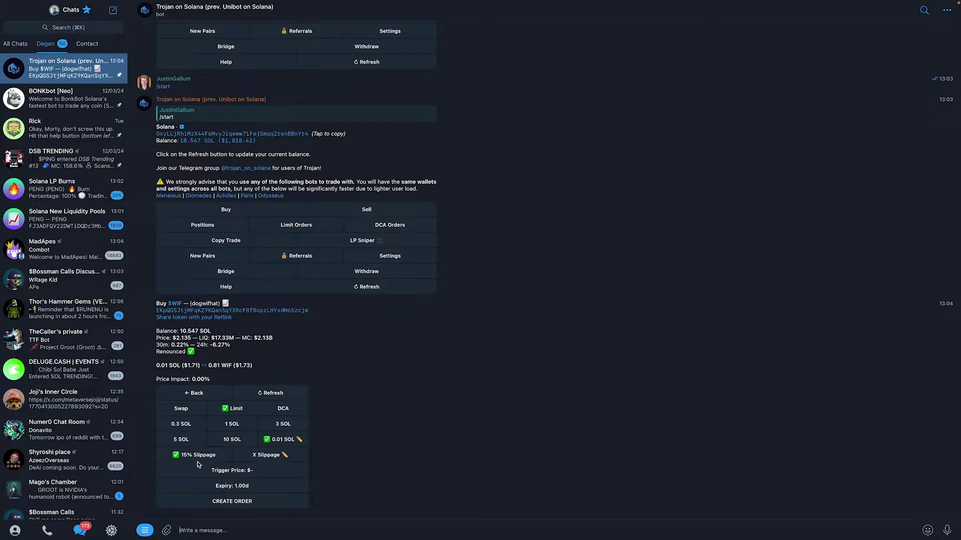
click(268, 459)
text(2)
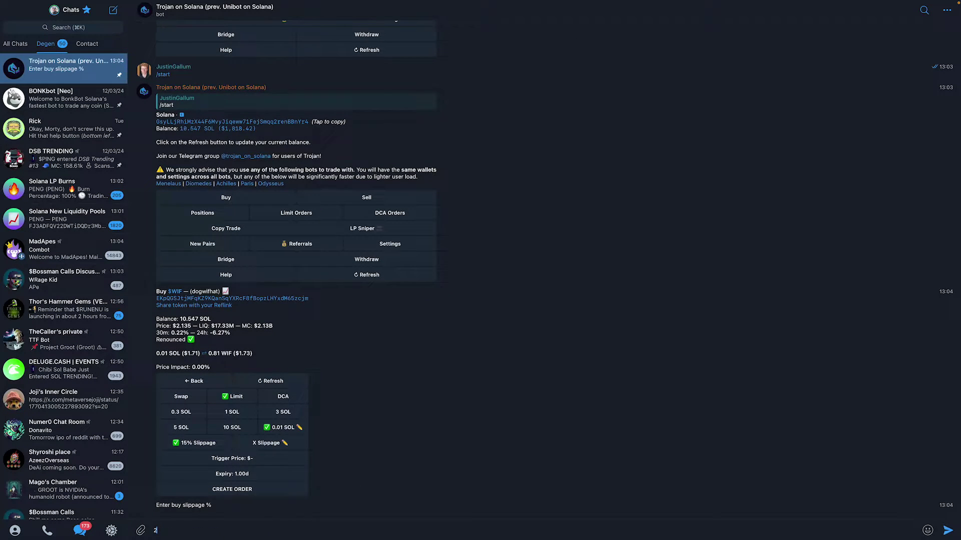
text(5)
key(Return)
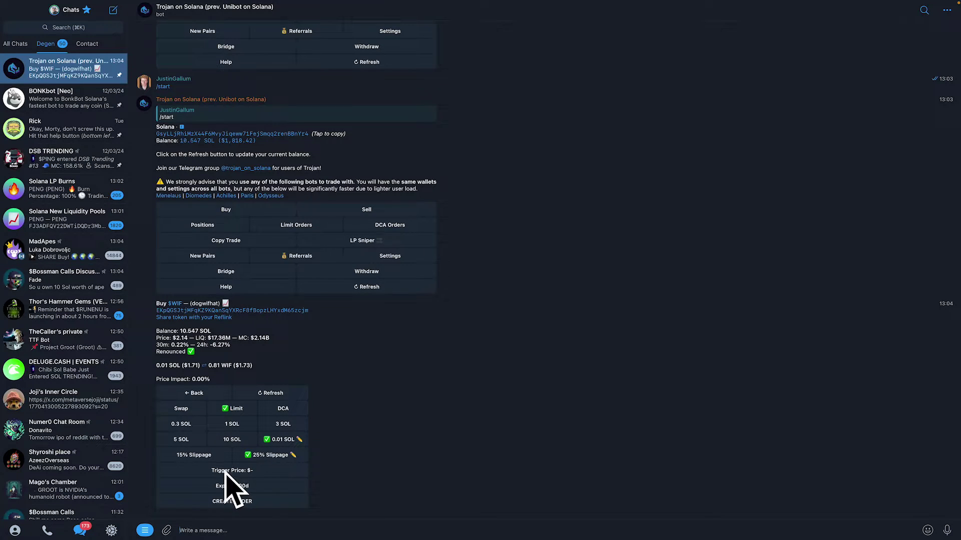
Step: Enter $1 as the trigger price for the WIF limit buy
click(236, 473)
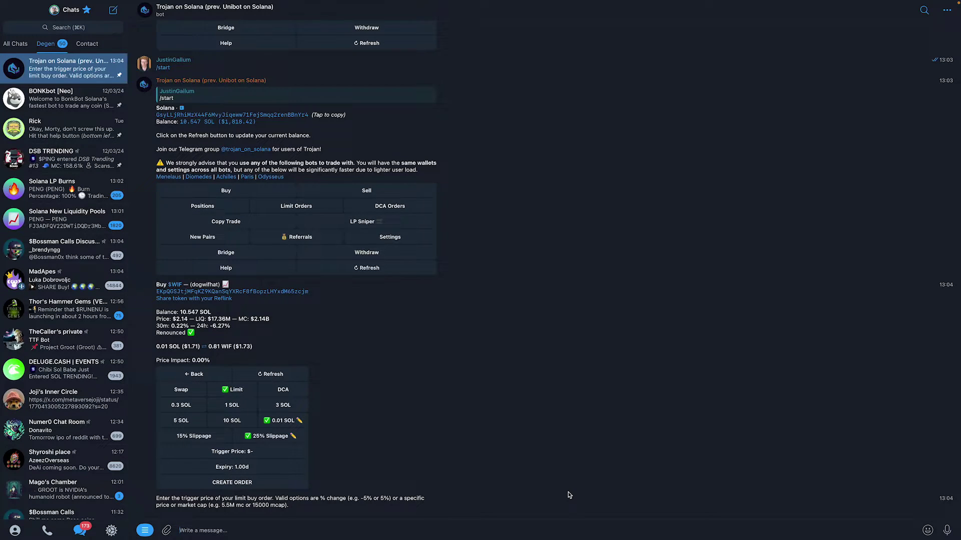
text($1)
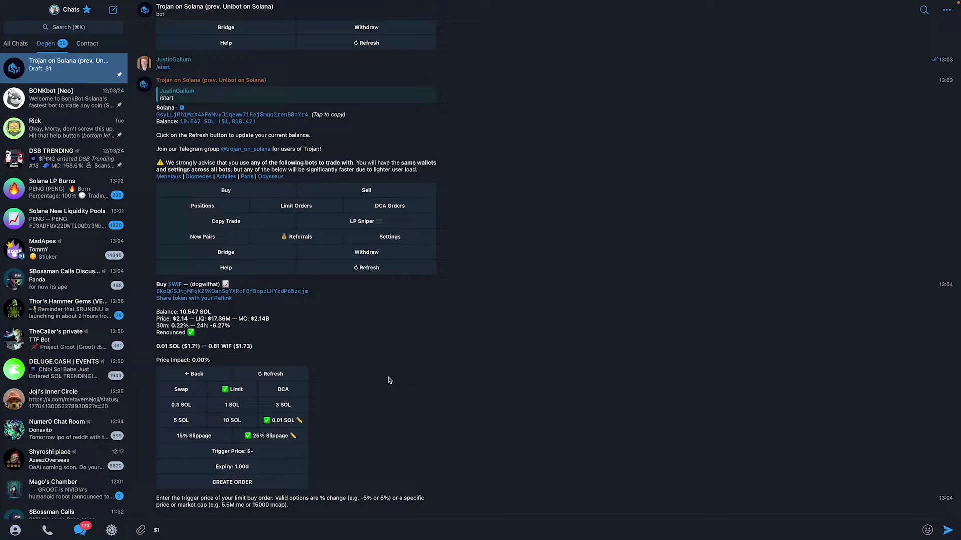
key(Return)
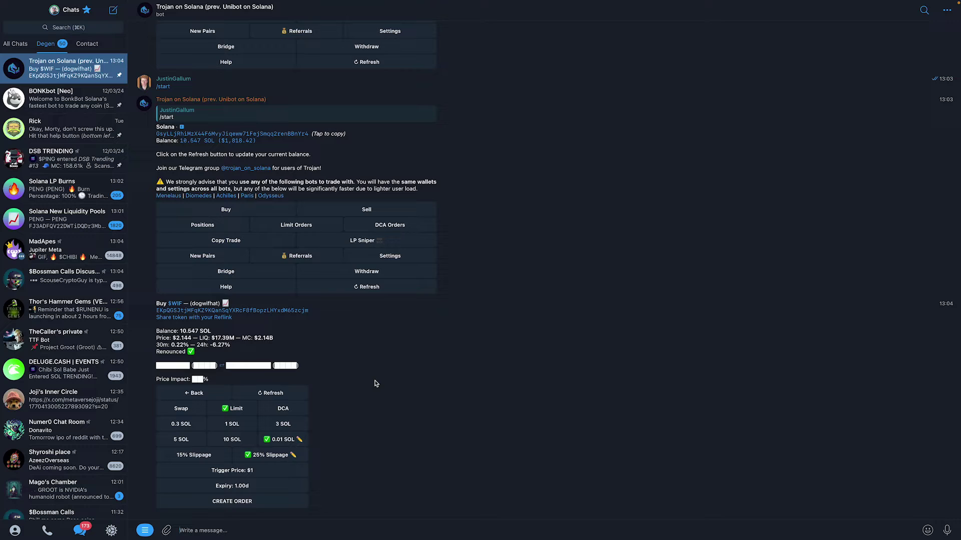
Step: Change the order's expiry to 6h so it reads 6.00h
click(230, 485)
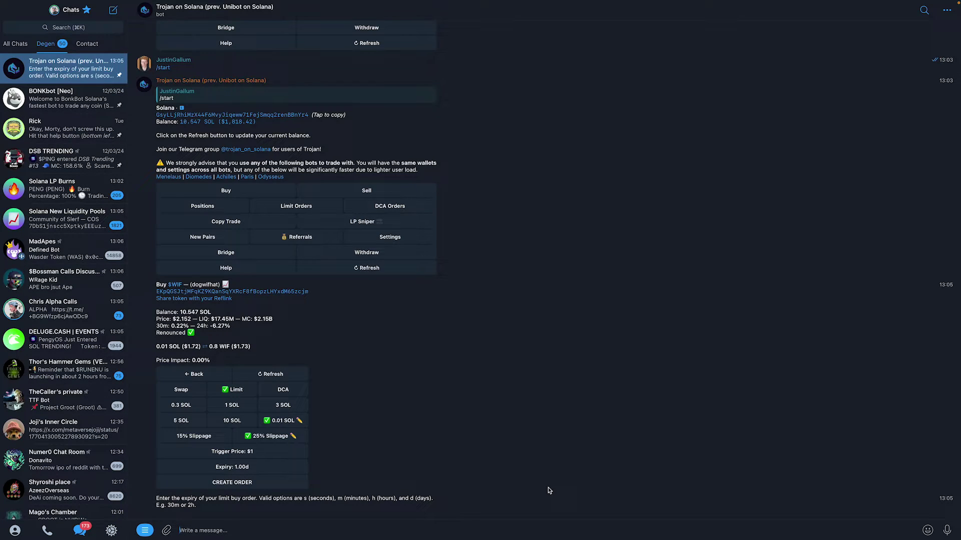
text(6h)
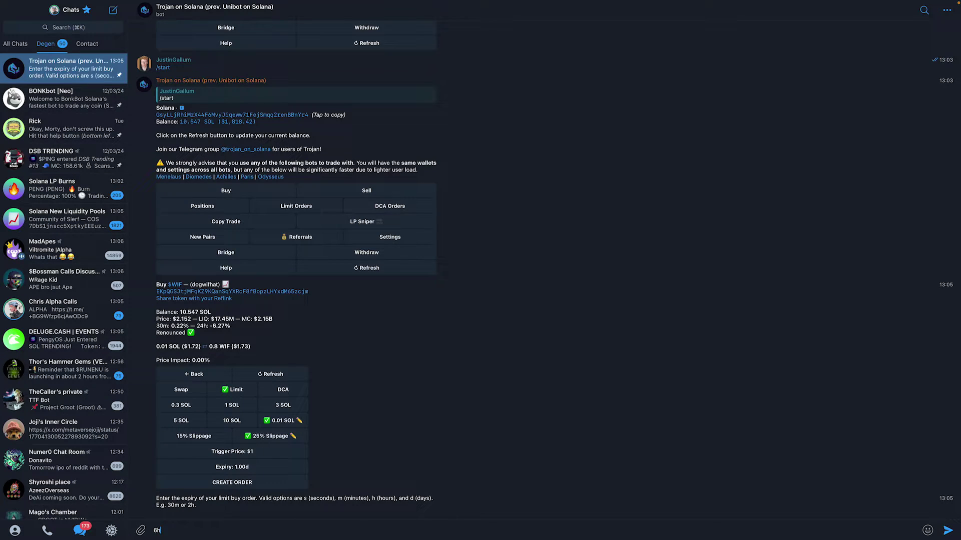
key(Return)
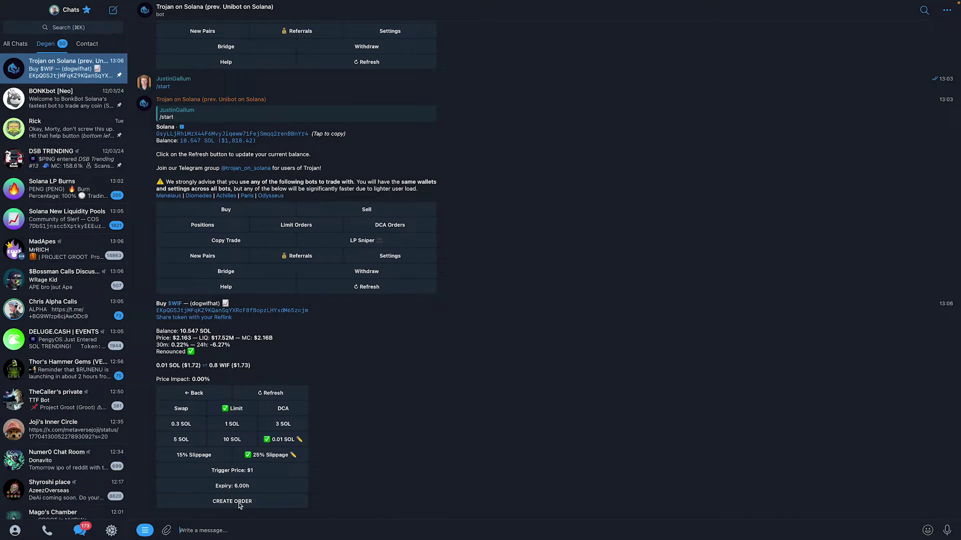
Step: Create the WIF limit buy order and confirm it is placed with a $1 trigger
click(260, 500)
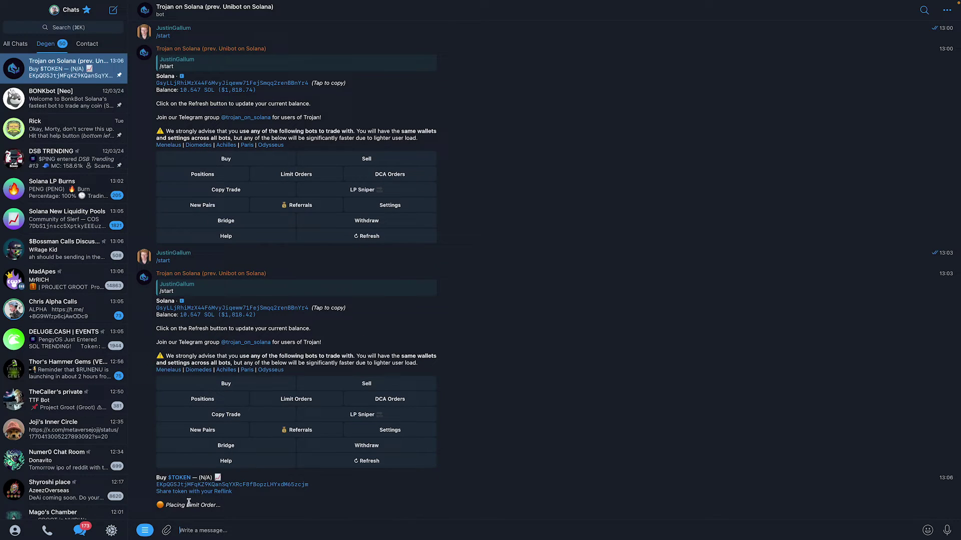
drag(167, 506, 220, 507)
click(145, 530)
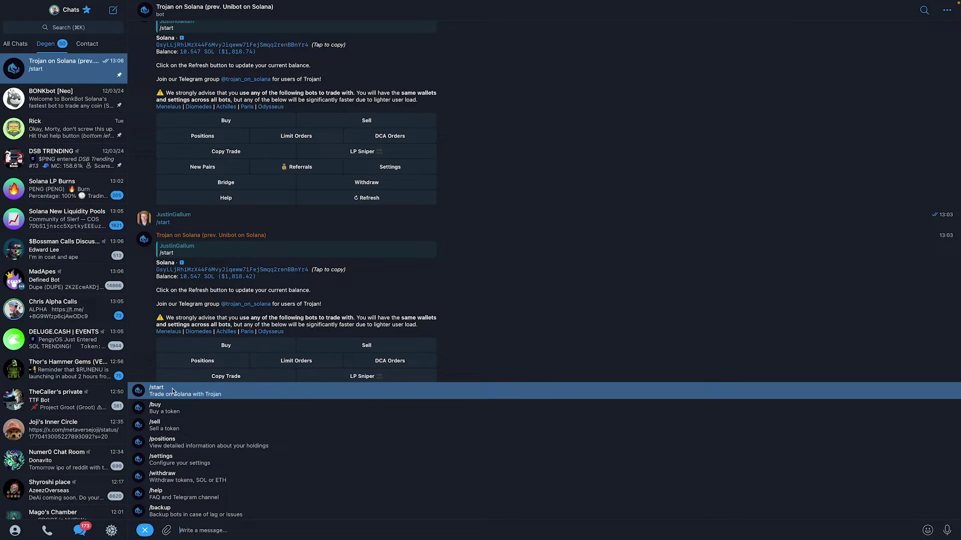
Step: From the main menu, review the active WIF limit order's trigger price and expiry
click(174, 388)
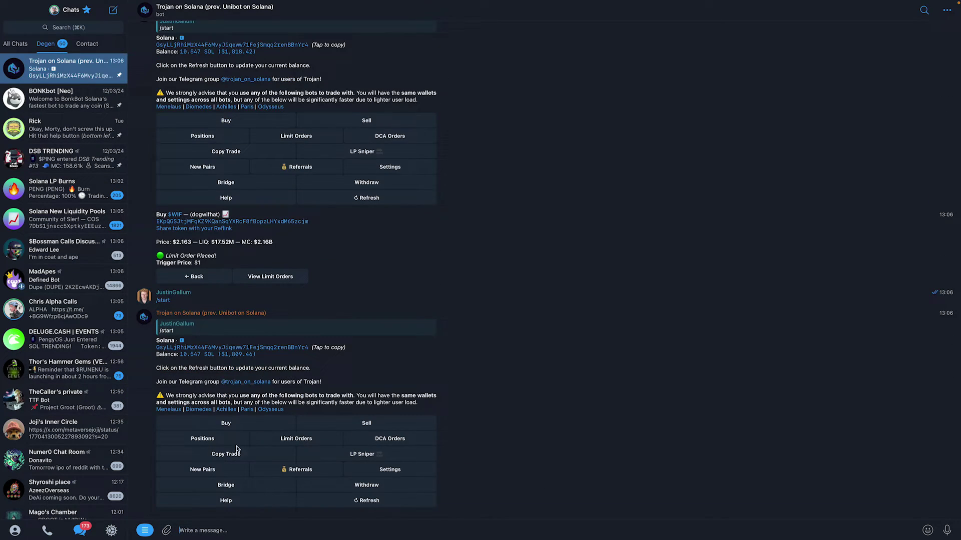
click(293, 446)
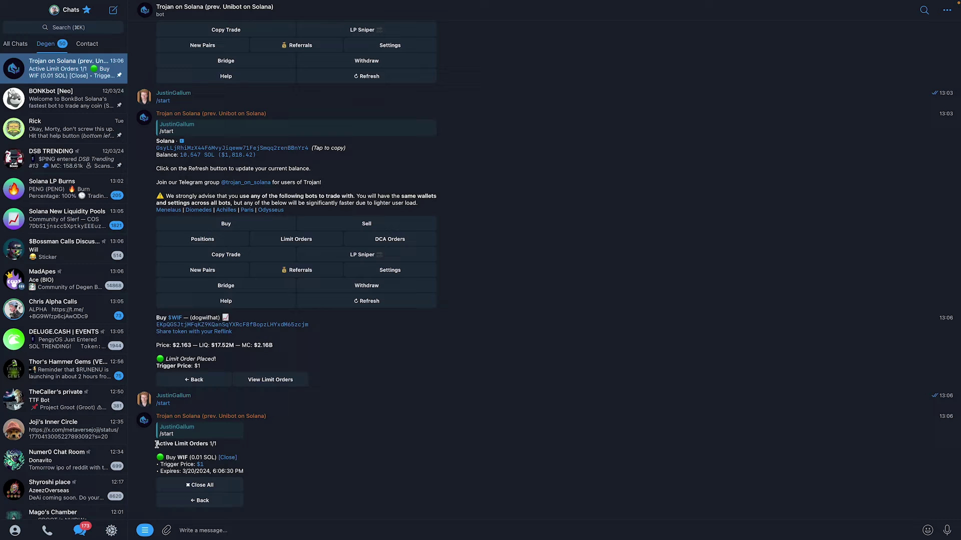
drag(156, 444, 220, 444)
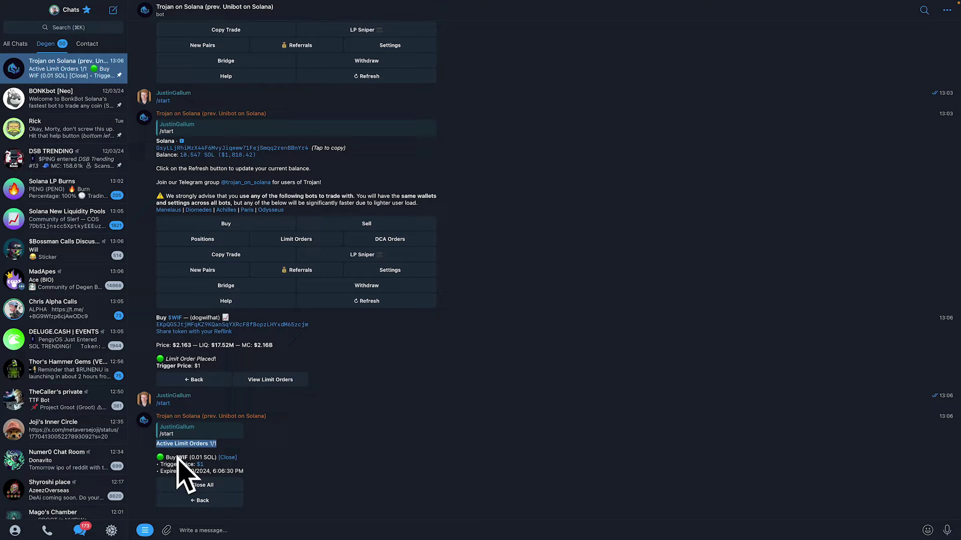
drag(162, 463, 243, 473)
click(210, 533)
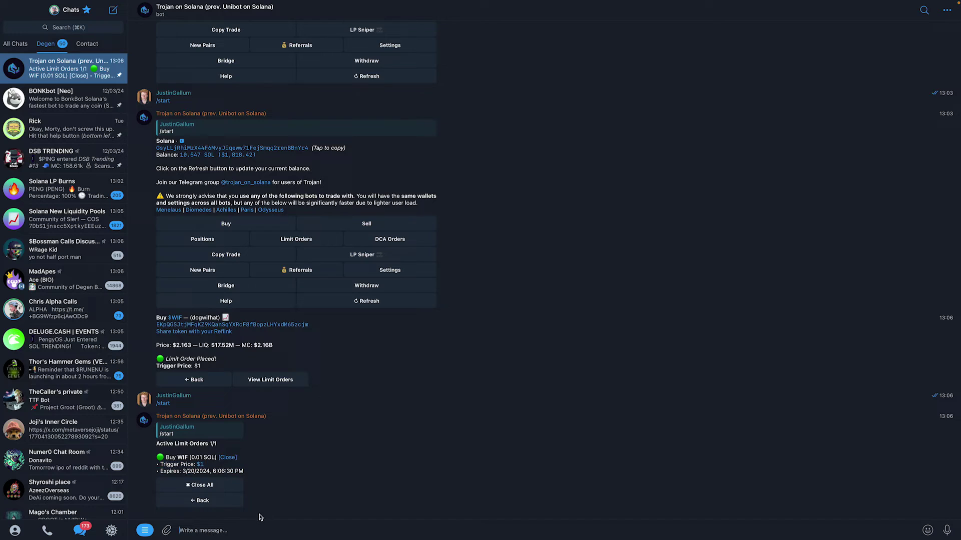
Step: Close all limit orders and return to the bot's main menu with /start
click(210, 486)
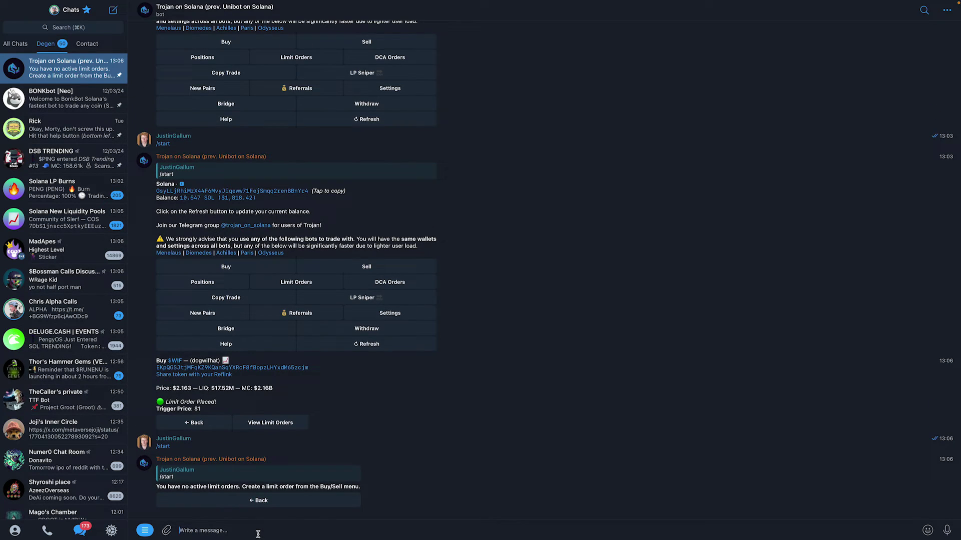
click(144, 530)
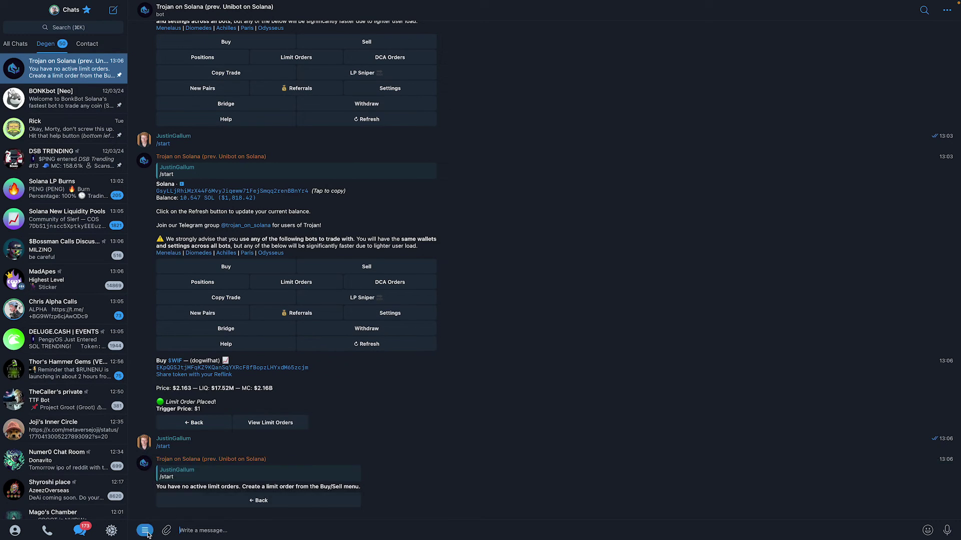
click(187, 395)
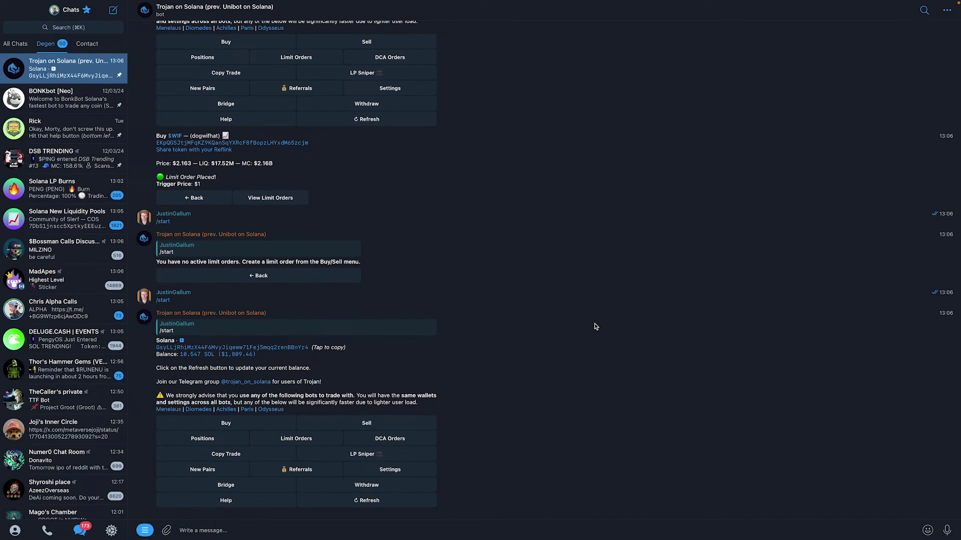